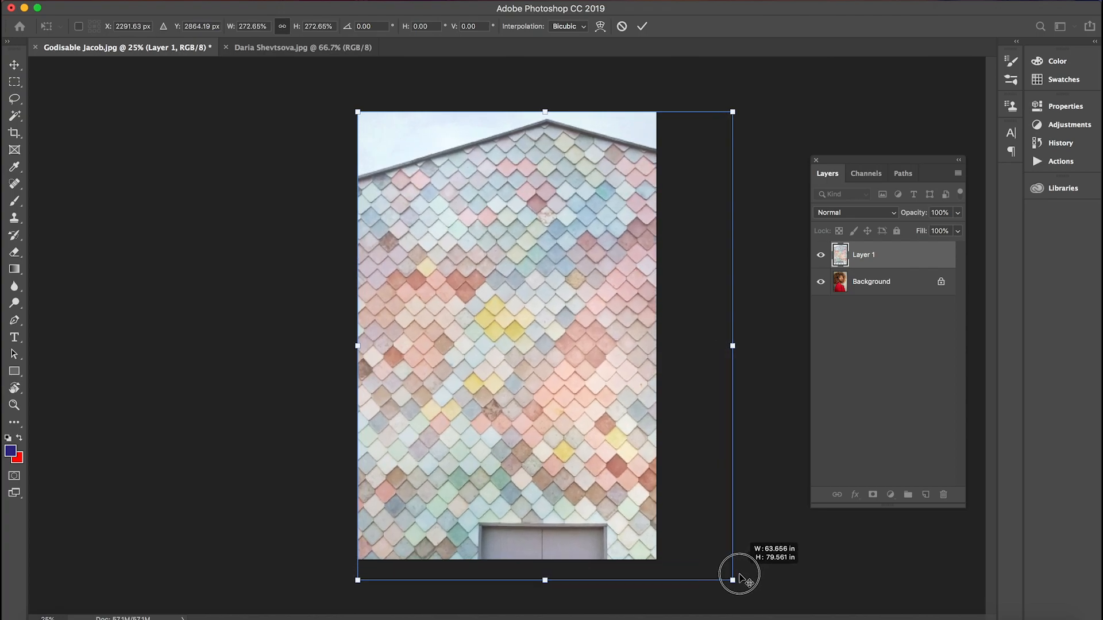
# Centre the enlarged tile-wall layer horizontally over the portrait, apply the transform, and check its coverage against the photo beneath
pyautogui.moveTo(563, 477); pyautogui.dragTo(510, 473)
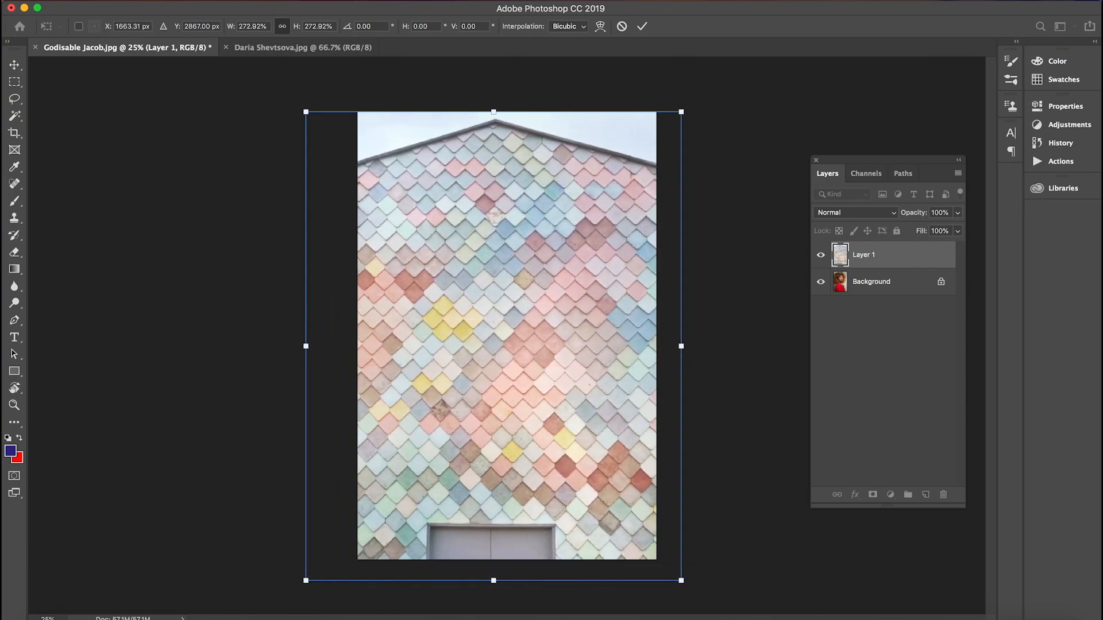
pyautogui.click(641, 26)
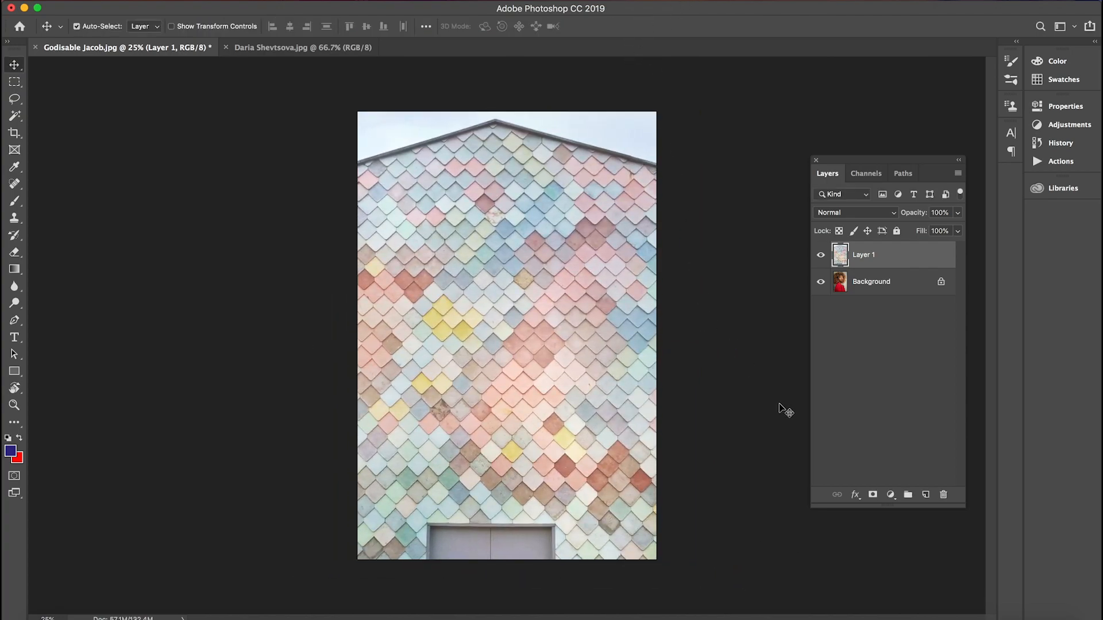
pyautogui.click(820, 256)
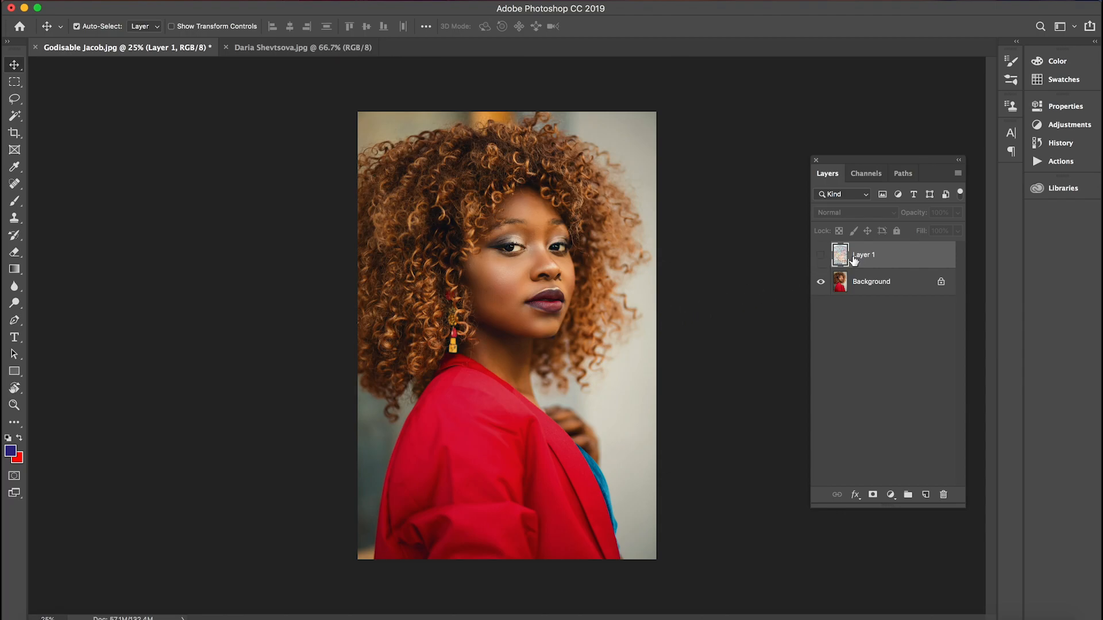
pyautogui.click(821, 254)
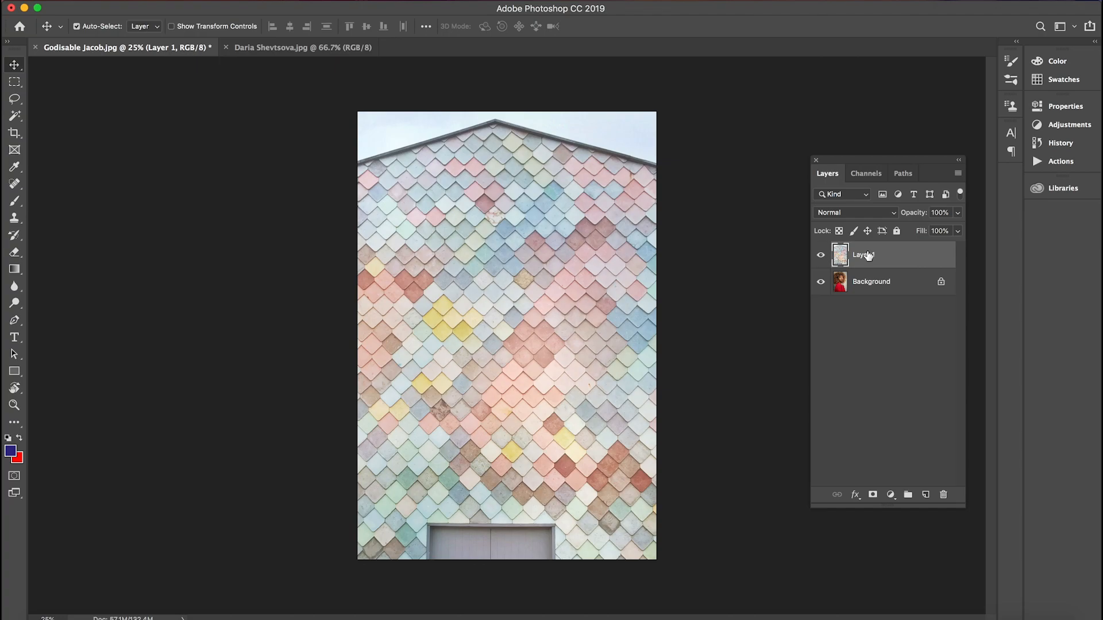
# Set Layer 1's blend mode to Multiply and add a white layer mask to it
pyautogui.click(833, 213)
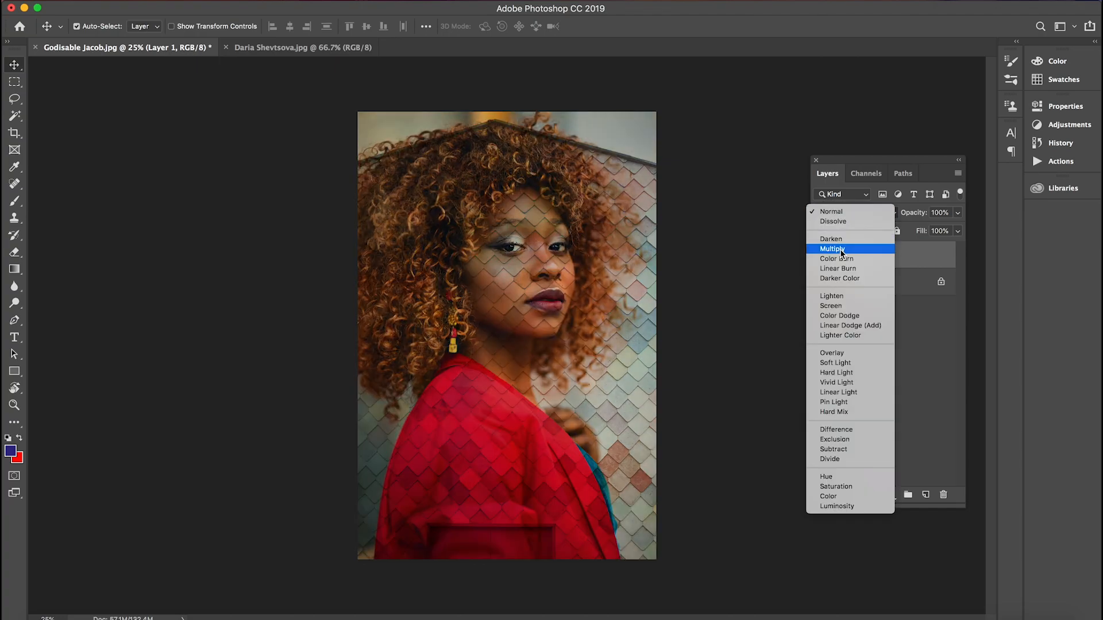
pyautogui.click(841, 251)
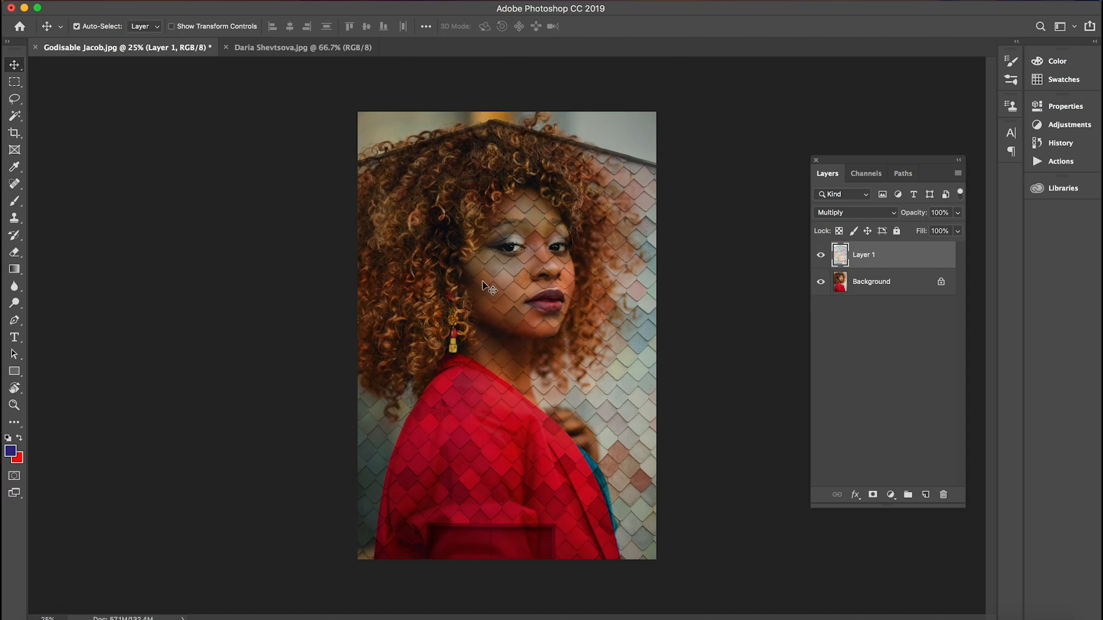
pyautogui.click(872, 495)
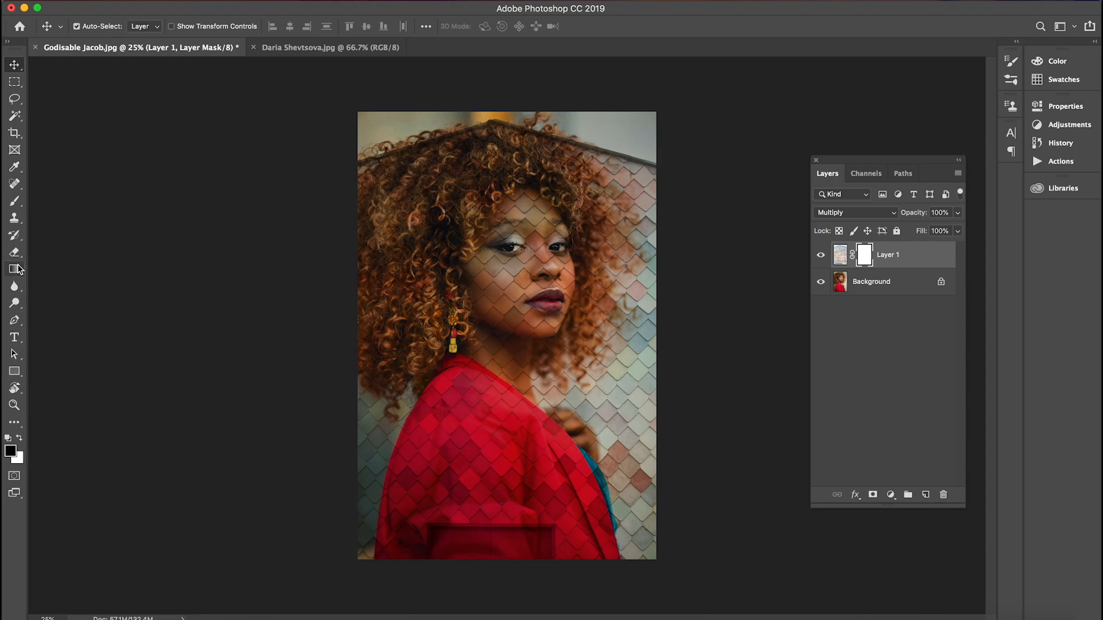
# Paint black on Layer 1's mask with an enlarged brush to remove the tile pattern from the woman's face, hair and jacket
pyautogui.click(14, 201)
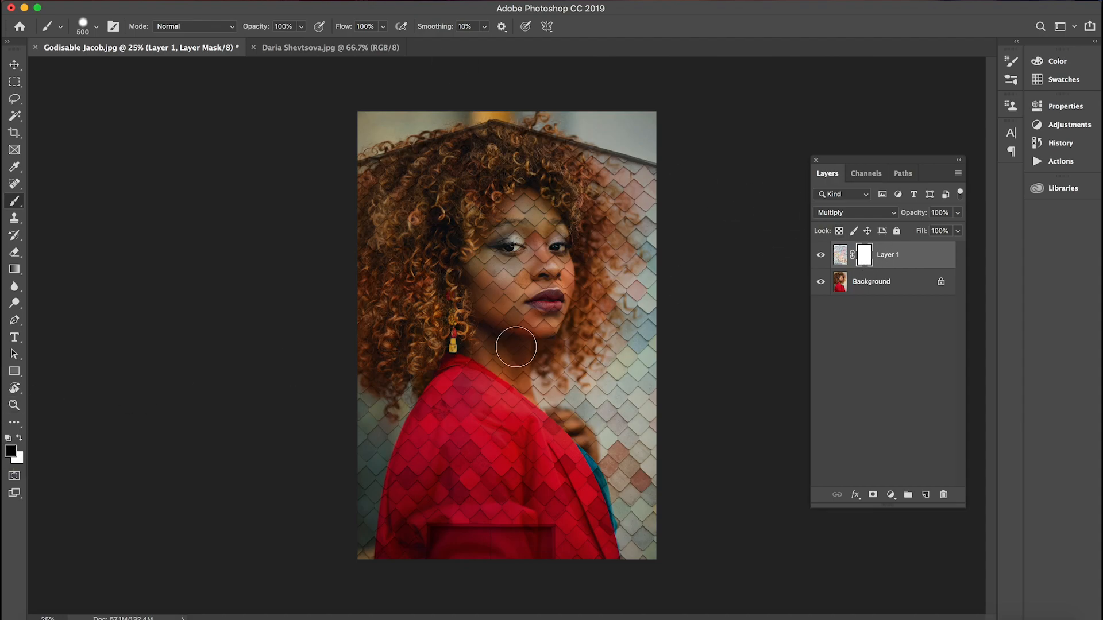
pyautogui.press(']')
pyautogui.press(']')
pyautogui.press(']')
pyautogui.press(']')
pyautogui.press(']')
pyautogui.press(']')
pyautogui.press(']')
pyautogui.press(']')
pyautogui.press(']')
pyautogui.press(']')
pyautogui.press(']')
pyautogui.press(']')
pyautogui.press(']')
pyautogui.moveTo(503, 272)
pyautogui.mouseDown()
pyautogui.moveTo(499, 235)
pyautogui.moveTo(474, 235)
pyautogui.moveTo(507, 241)
pyautogui.moveTo(507, 214)
pyautogui.moveTo(459, 222)
pyautogui.moveTo(439, 236)
pyautogui.moveTo(427, 296)
pyautogui.moveTo(472, 275)
pyautogui.moveTo(547, 274)
pyautogui.moveTo(552, 242)
pyautogui.moveTo(521, 201)
pyautogui.moveTo(424, 202)
pyautogui.moveTo(397, 236)
pyautogui.moveTo(405, 344)
pyautogui.moveTo(439, 350)
pyautogui.moveTo(464, 391)
pyautogui.moveTo(458, 562)
pyautogui.moveTo(483, 531)
pyautogui.moveTo(500, 480)
pyautogui.moveTo(537, 508)
pyautogui.moveTo(532, 524)
pyautogui.moveTo(508, 446)
pyautogui.moveTo(505, 181)
pyautogui.mouseUp()
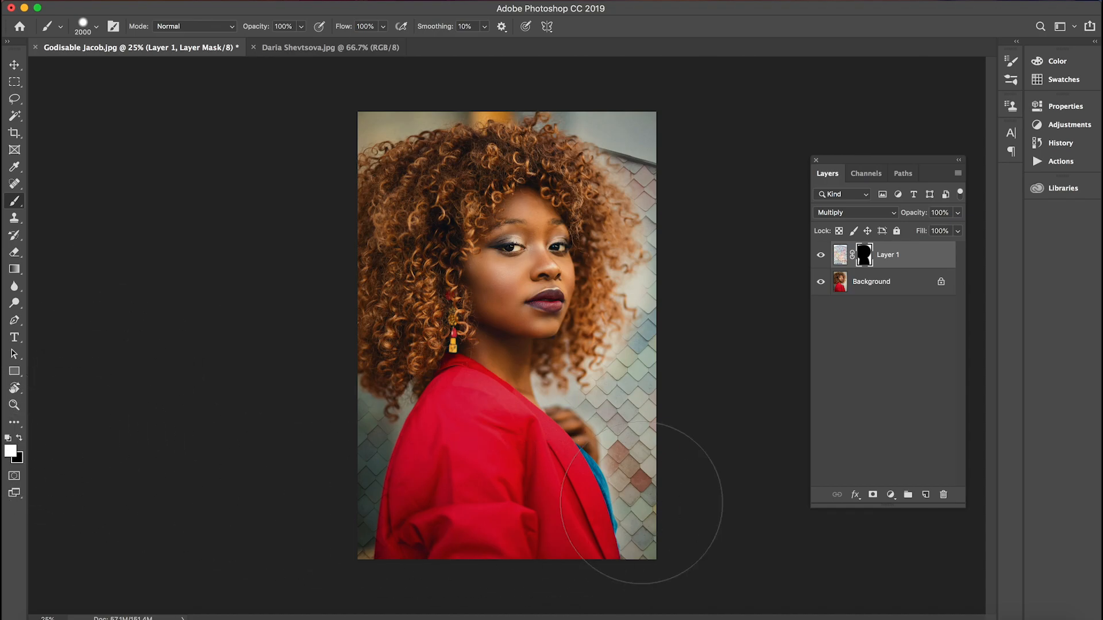
# Choose the Hard Round Pressure Size brush with 69% hardness and a size of 500 px
pyautogui.click(95, 28)
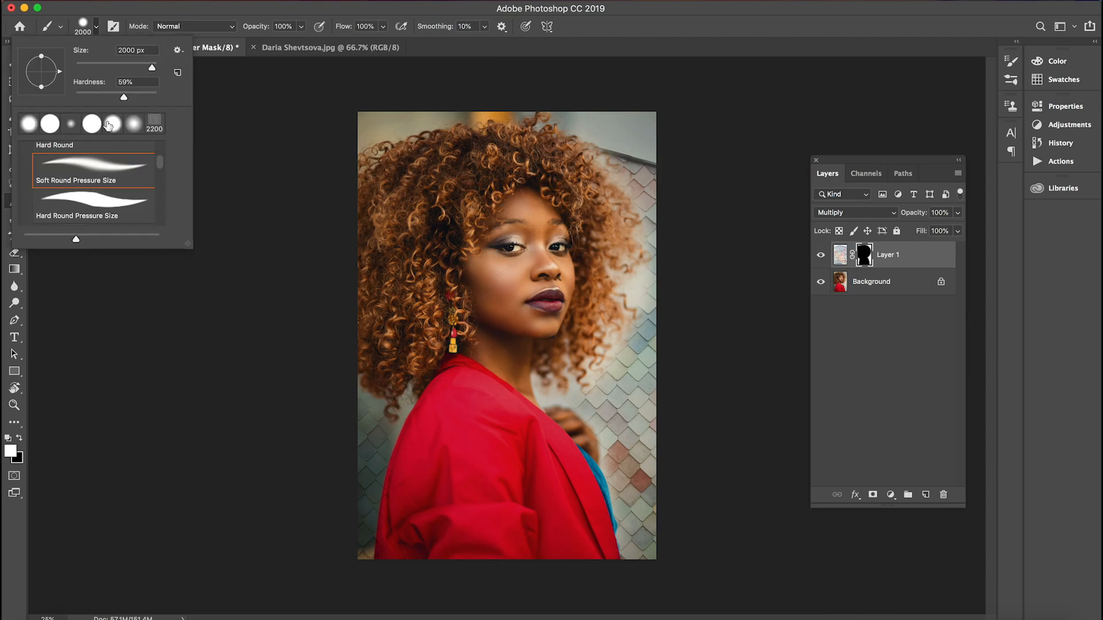
pyautogui.moveTo(117, 96)
pyautogui.mouseDown()
pyautogui.moveTo(144, 93)
pyautogui.moveTo(133, 97)
pyautogui.mouseUp()
pyautogui.click(111, 200)
pyautogui.click(93, 30)
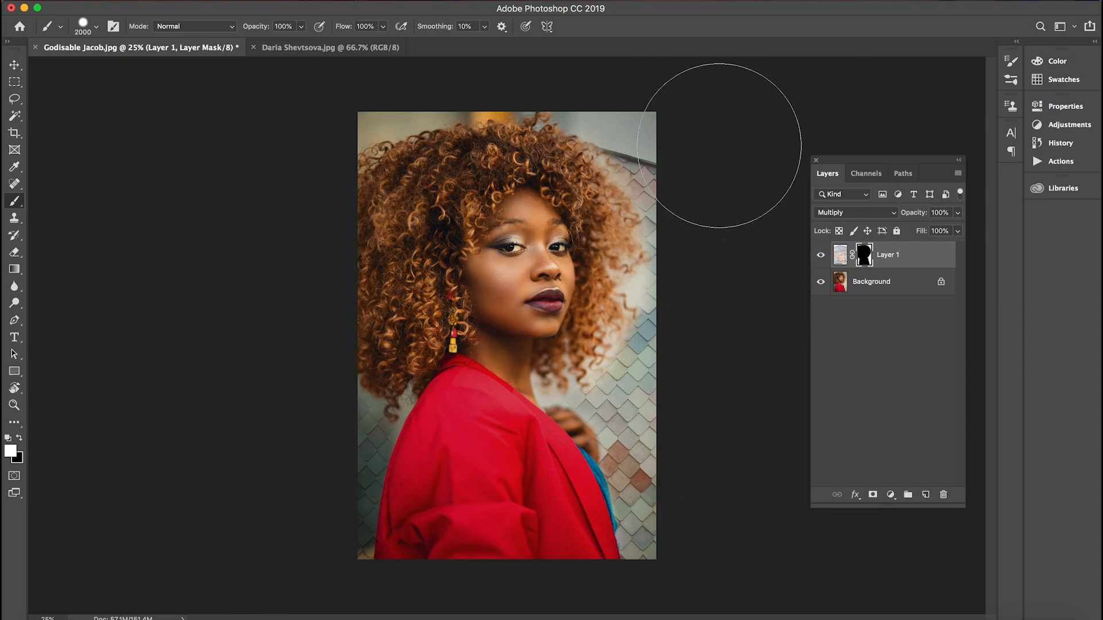
pyautogui.press(']')
pyautogui.press(']')
pyautogui.press('[')
pyautogui.press('[')
pyautogui.press('[')
pyautogui.press('[')
pyautogui.press('[')
pyautogui.press('[')
pyautogui.press('[')
pyautogui.press('[')
pyautogui.press('[')
pyautogui.press('[')
pyautogui.press('[')
pyautogui.press('[')
pyautogui.press('[')
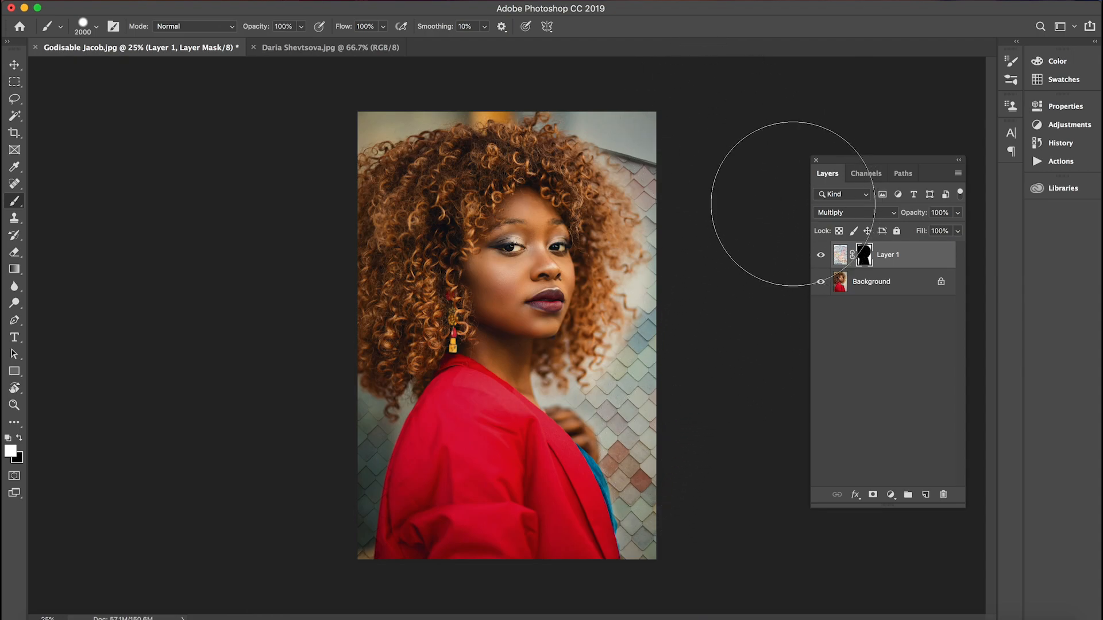
pyautogui.press('[')
pyautogui.press('[')
pyautogui.press('[')
pyautogui.press('[')
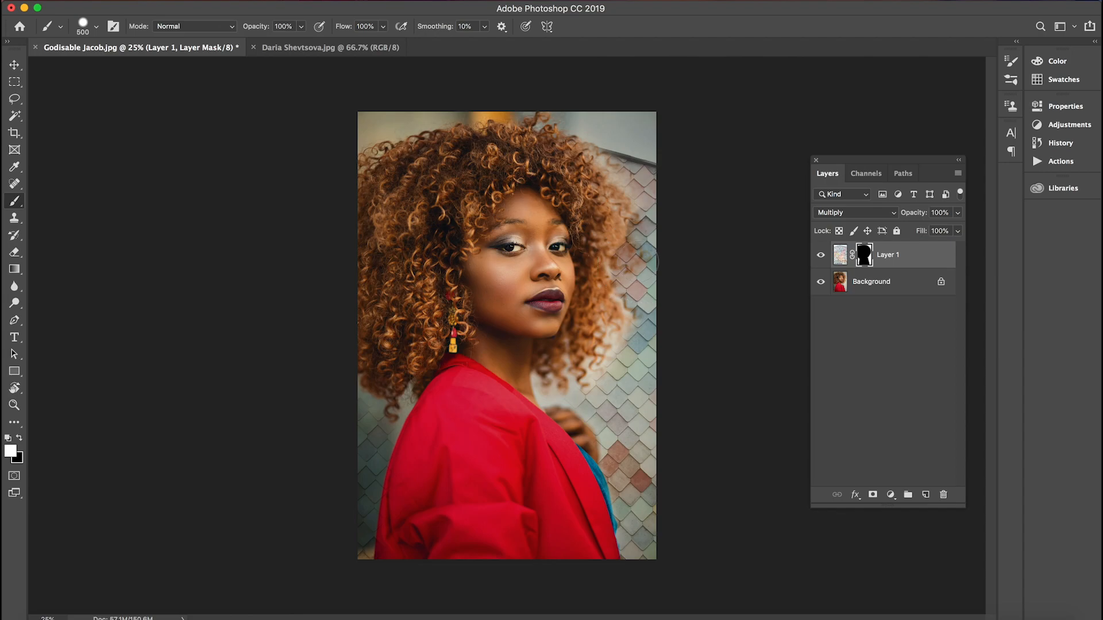
# Lower the brush hardness and set its opacity to 68% and flow to 40%
pyautogui.click(98, 29)
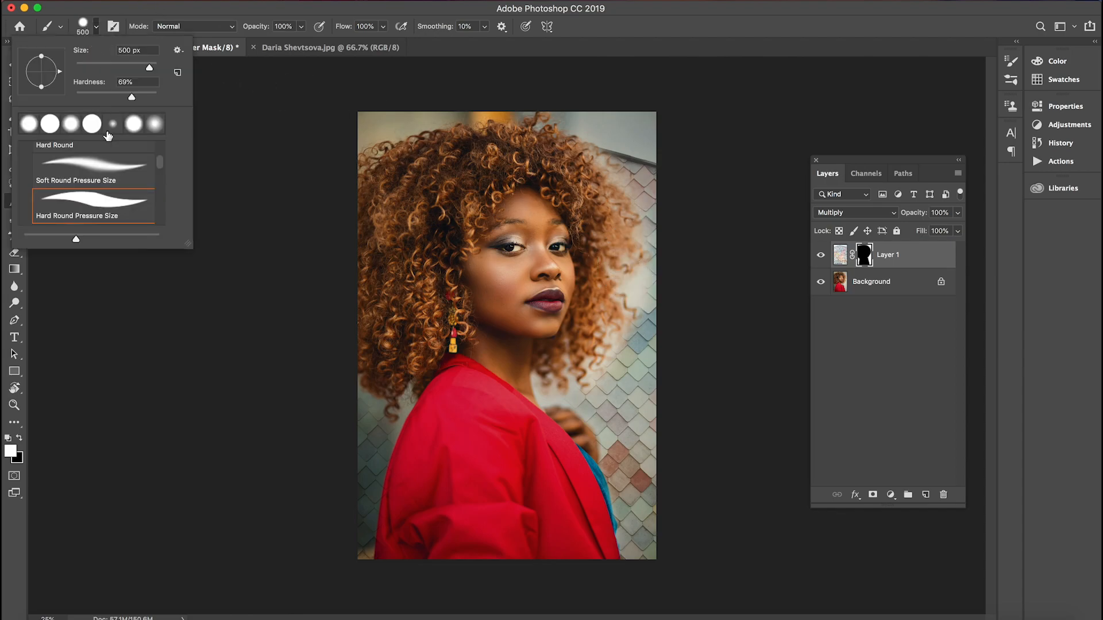
pyautogui.click(105, 92)
pyautogui.click(97, 27)
pyautogui.moveTo(254, 29); pyautogui.dragTo(238, 27)
pyautogui.moveTo(344, 27); pyautogui.dragTo(310, 29)
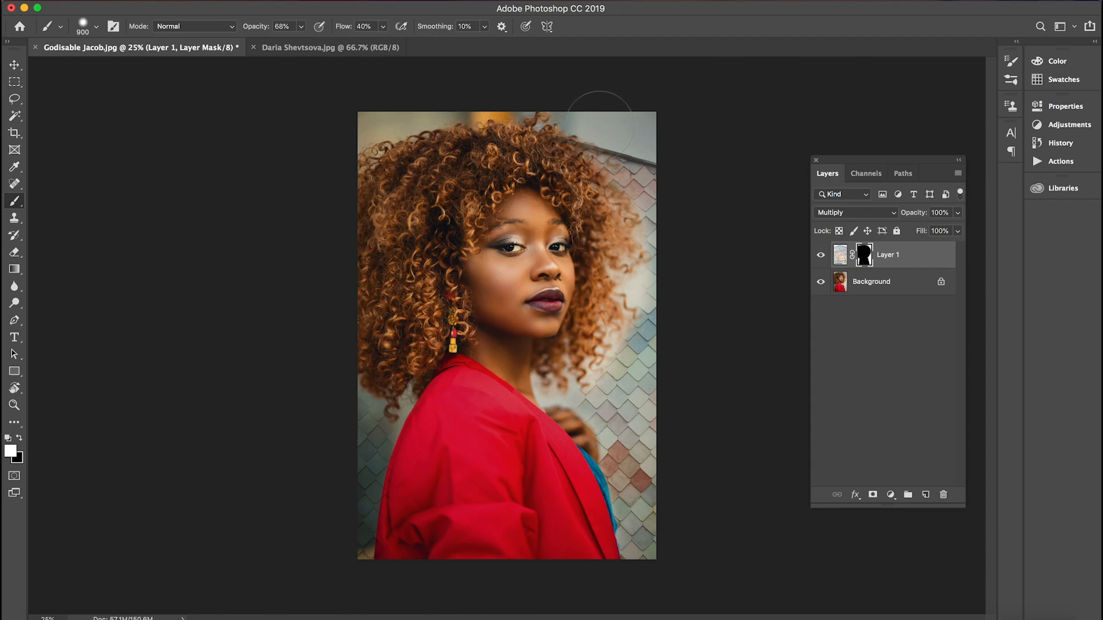
# Paint white on Layer 1's mask around the outer curls and background edges to bring the tile pattern back close to the hair
pyautogui.press(']')
pyautogui.moveTo(656, 222)
pyautogui.mouseDown()
pyautogui.moveTo(661, 206)
pyautogui.moveTo(655, 287)
pyautogui.moveTo(601, 382)
pyautogui.mouseUp()
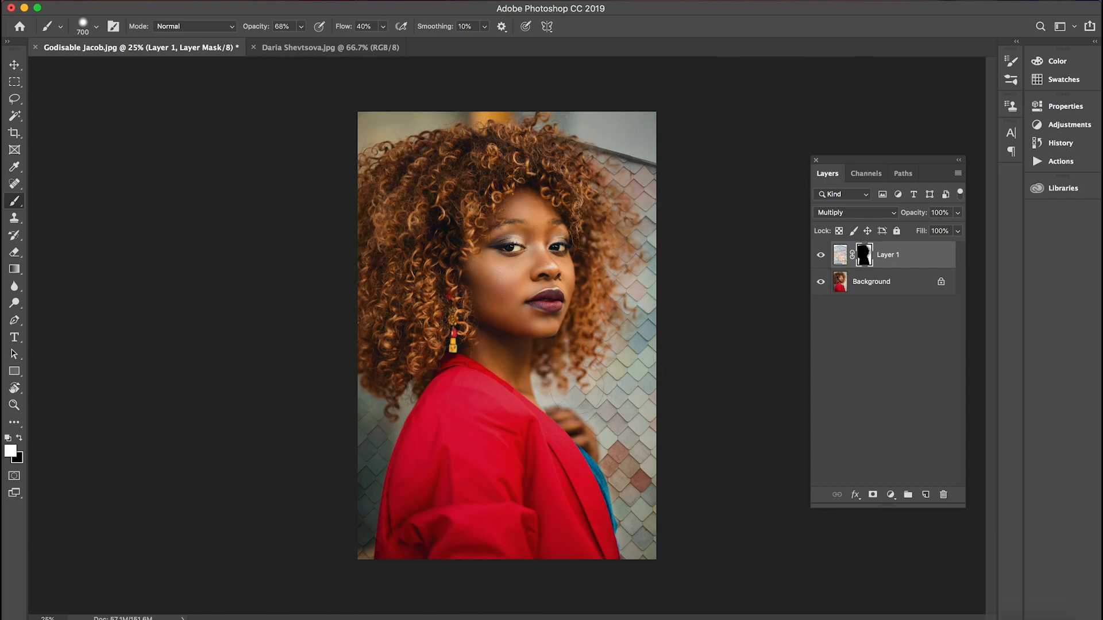
pyautogui.moveTo(561, 389)
pyautogui.mouseDown()
pyautogui.moveTo(597, 400)
pyautogui.moveTo(619, 437)
pyautogui.moveTo(608, 423)
pyautogui.moveTo(631, 531)
pyautogui.moveTo(616, 407)
pyautogui.moveTo(592, 375)
pyautogui.moveTo(627, 278)
pyautogui.moveTo(611, 234)
pyautogui.moveTo(637, 221)
pyautogui.mouseUp()
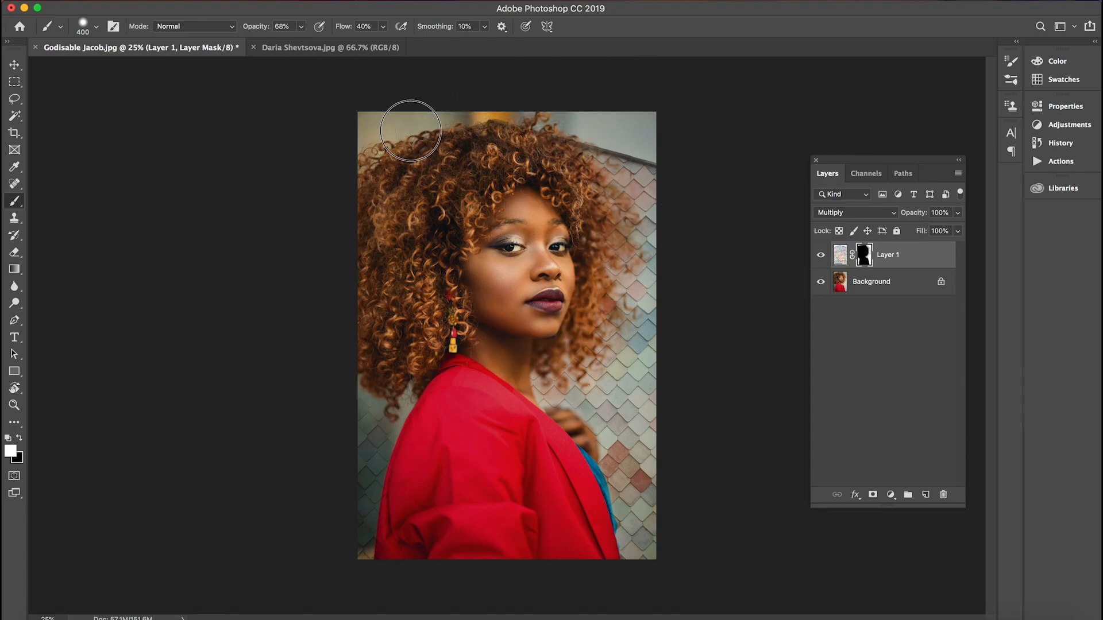
pyautogui.moveTo(360, 125)
pyautogui.mouseDown()
pyautogui.moveTo(464, 106)
pyautogui.moveTo(683, 127)
pyautogui.mouseUp()
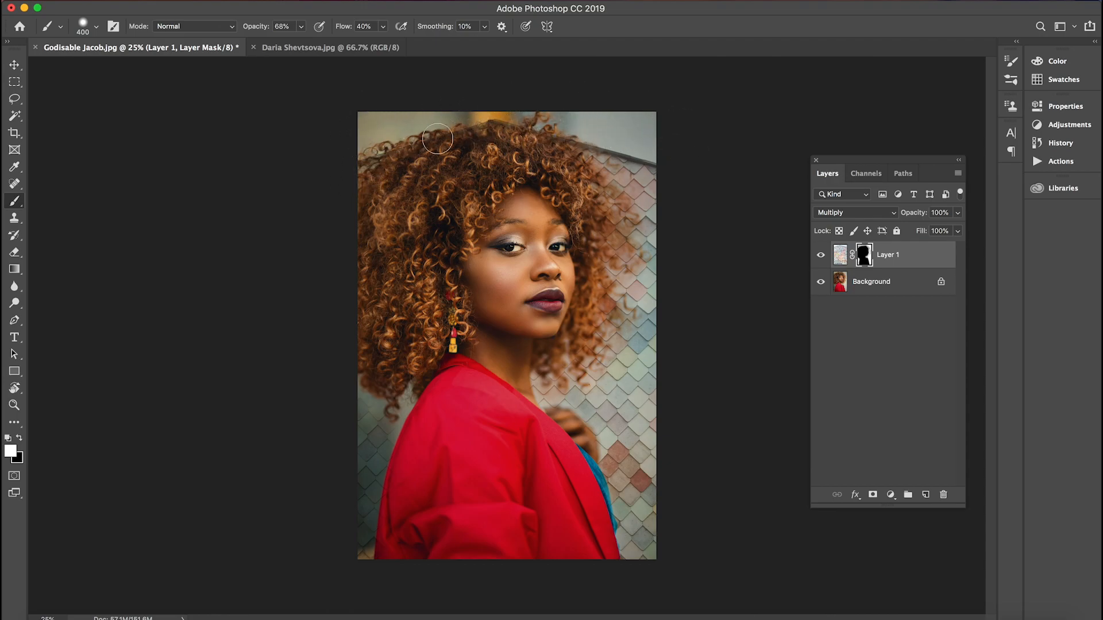
pyautogui.moveTo(365, 398)
pyautogui.mouseDown()
pyautogui.moveTo(361, 387)
pyautogui.moveTo(377, 431)
pyautogui.moveTo(403, 394)
pyautogui.moveTo(362, 480)
pyautogui.mouseUp()
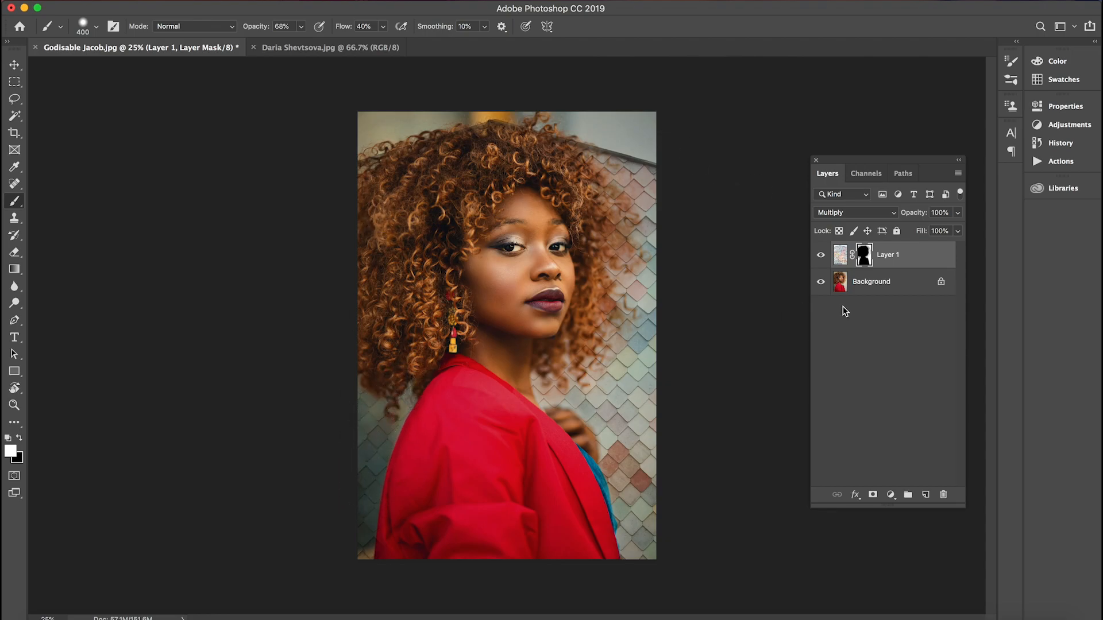
# Toggle Layer 1's visibility to compare the portrait with and without the tile pattern
pyautogui.click(822, 255)
pyautogui.click(822, 255)
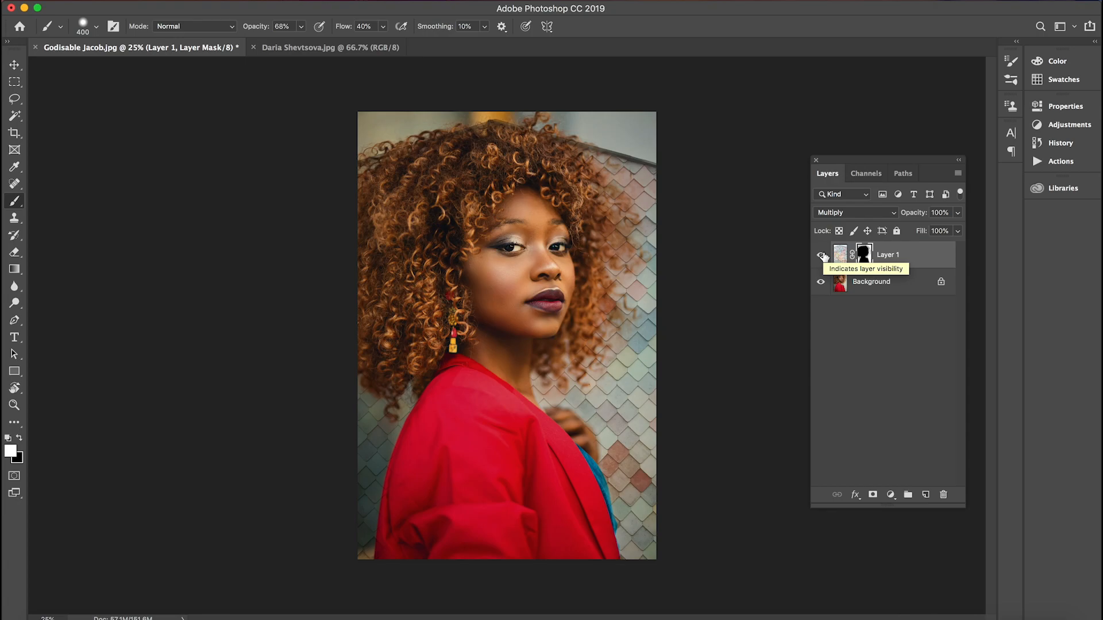
pyautogui.click(822, 255)
pyautogui.click(822, 255)
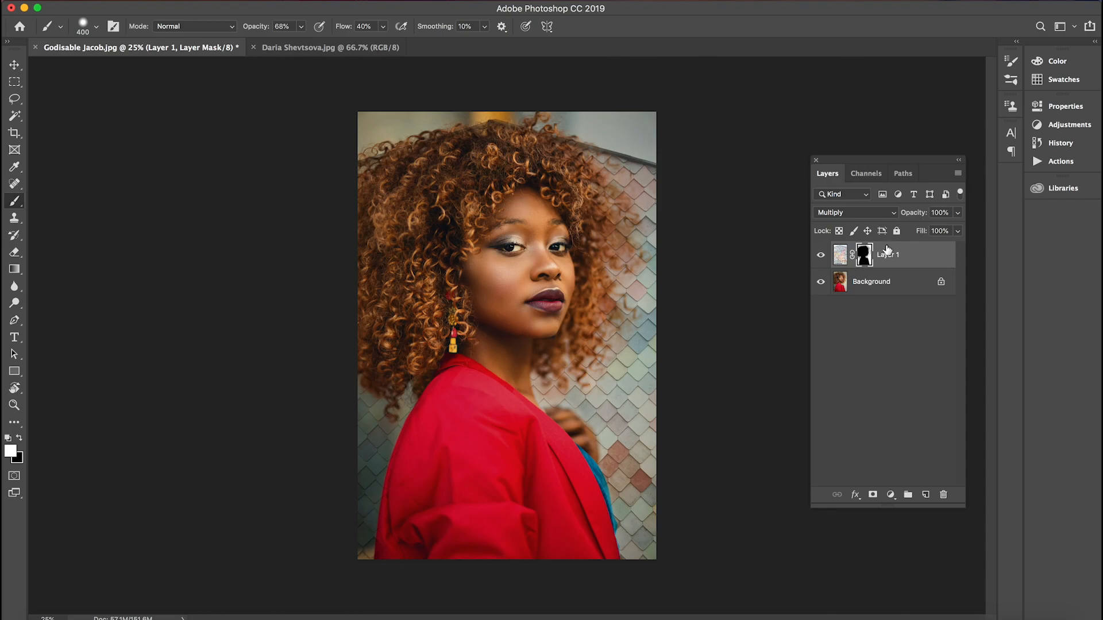
# Add a Curves adjustment above Layer 1, raise the midtones to input 110, output 142, and clip it to Layer 1
pyautogui.click(890, 495)
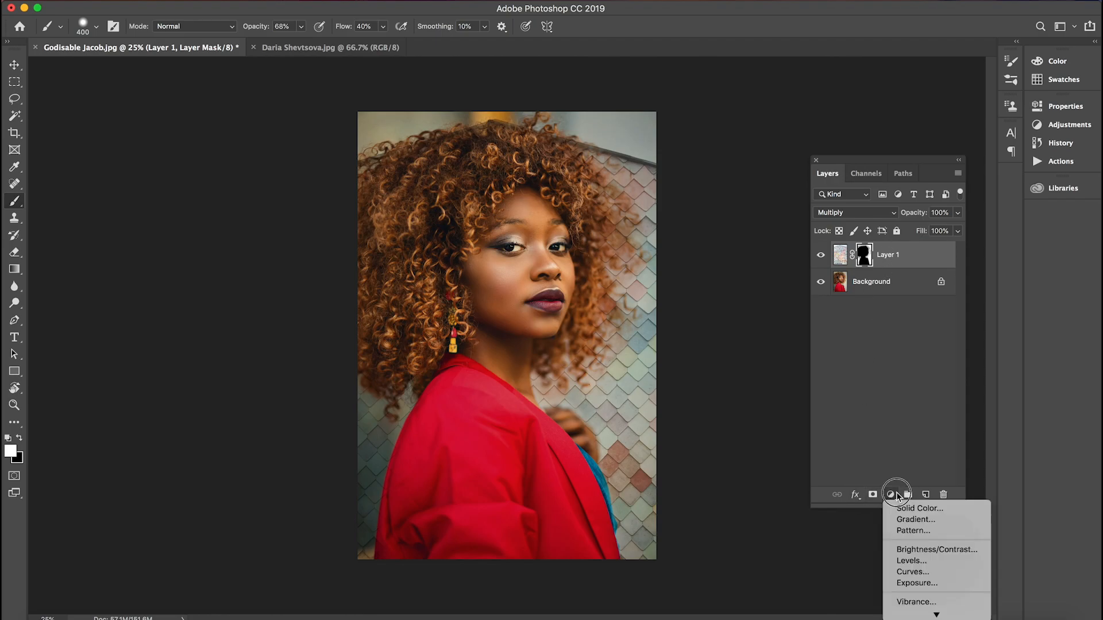
pyautogui.click(925, 572)
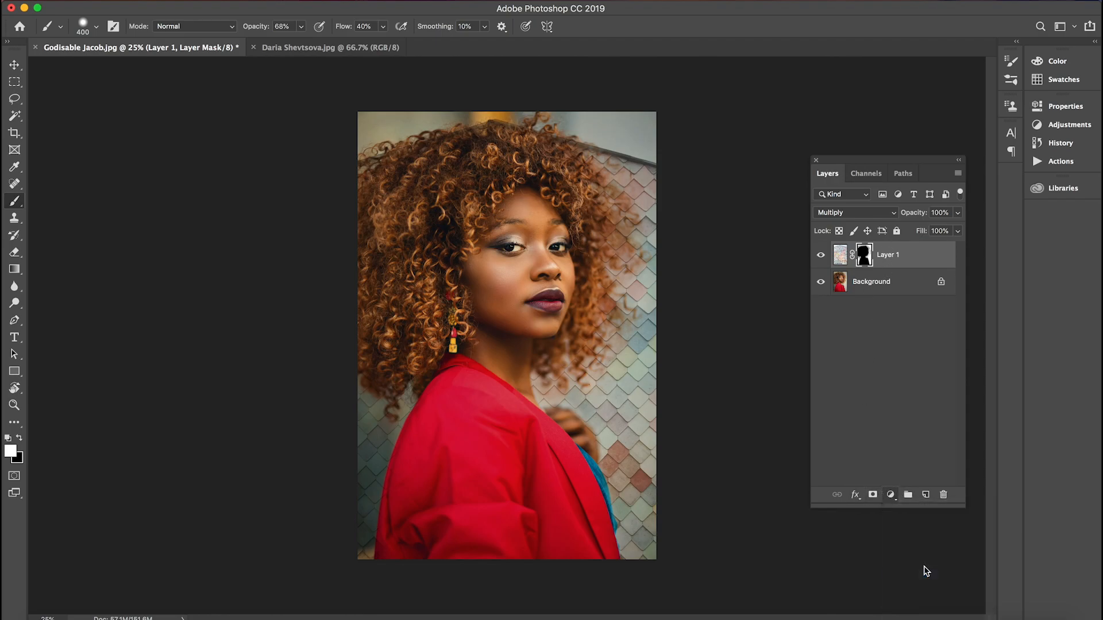
pyautogui.moveTo(963, 216); pyautogui.dragTo(953, 212)
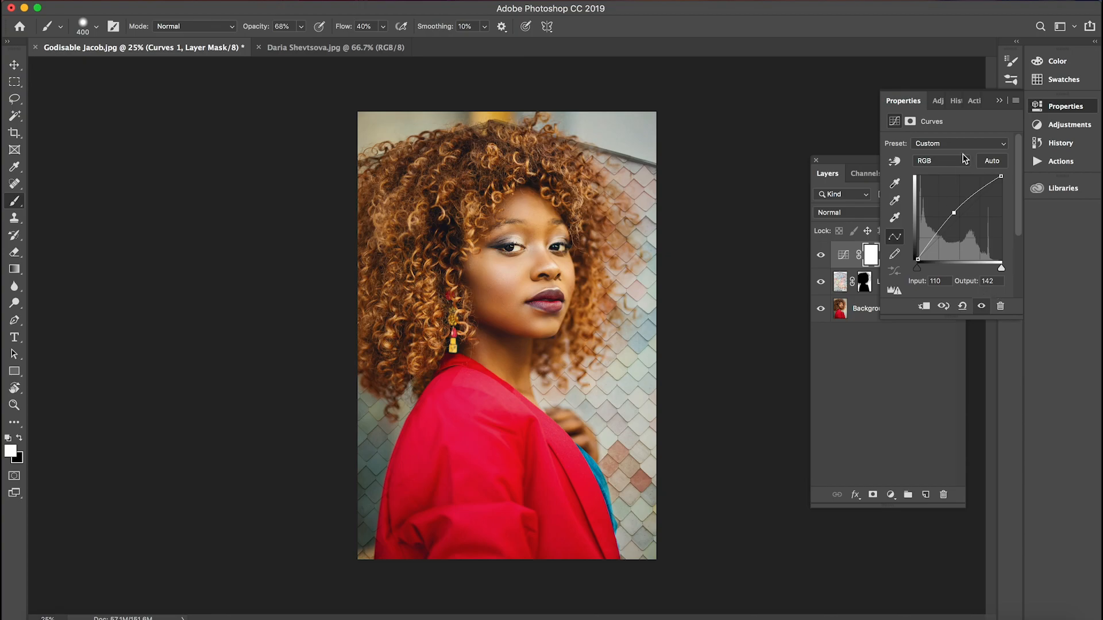
pyautogui.click(999, 102)
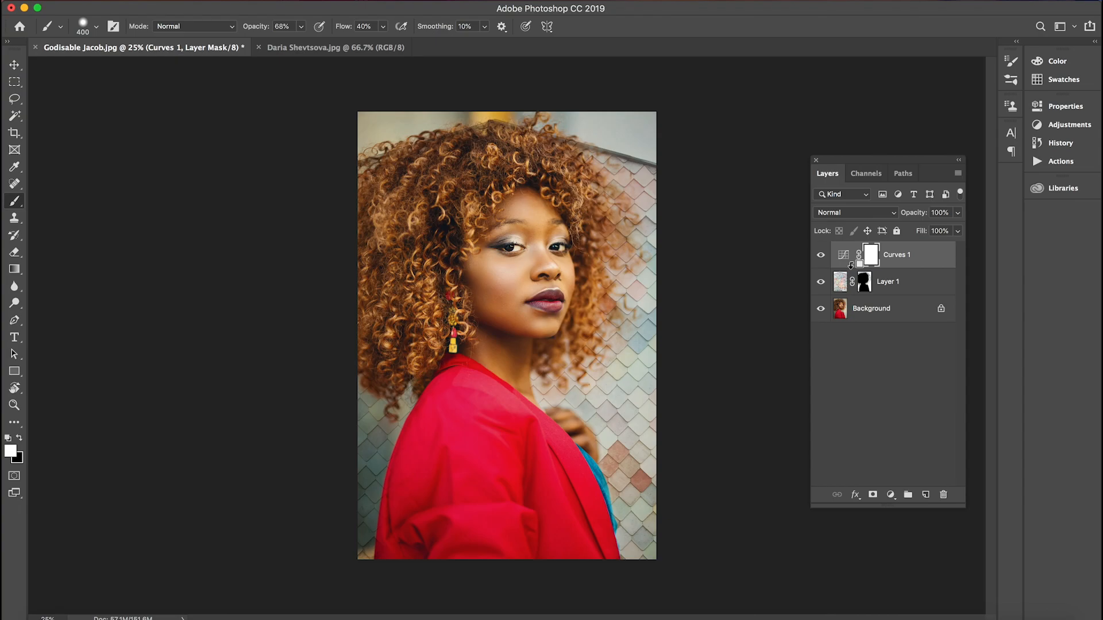
pyautogui.keyDown('alt'); pyautogui.click(851, 265); pyautogui.keyUp('alt')
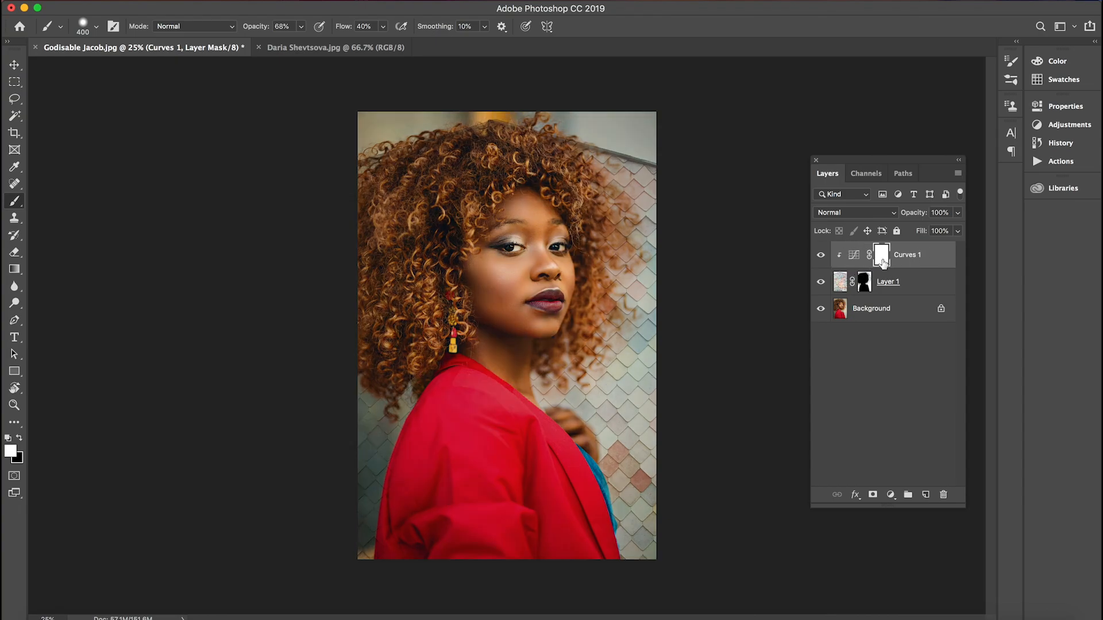
# Compare the image with and without the Curves adjustment, and examine the original tile-wall photo for reference
pyautogui.click(820, 258)
pyautogui.click(821, 258)
pyautogui.click(820, 258)
pyautogui.click(820, 258)
pyautogui.click(316, 46)
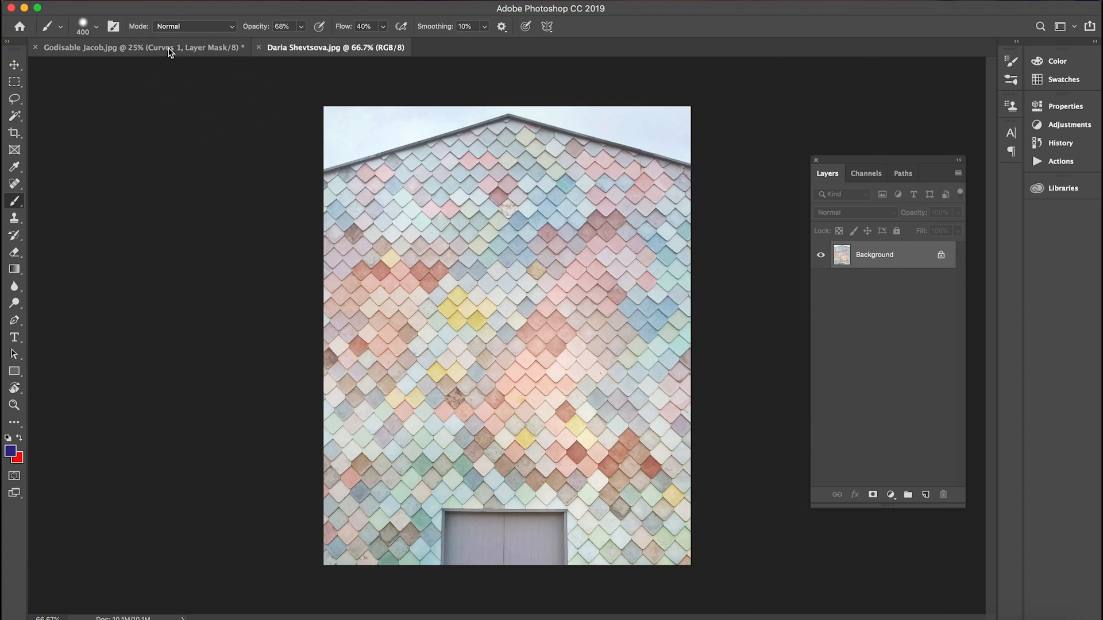
pyautogui.click(170, 50)
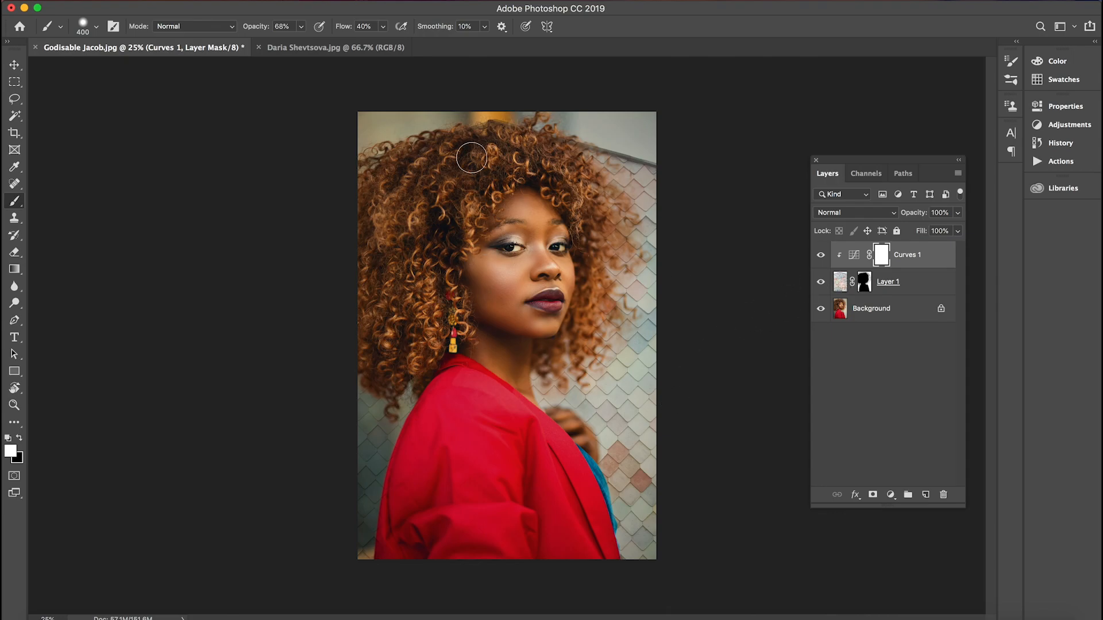
# Refine the Curves adjustment with a highlight point and a shadow point at input 52, output 58, to increase the tiles' contrast
pyautogui.doubleClick(854, 256)
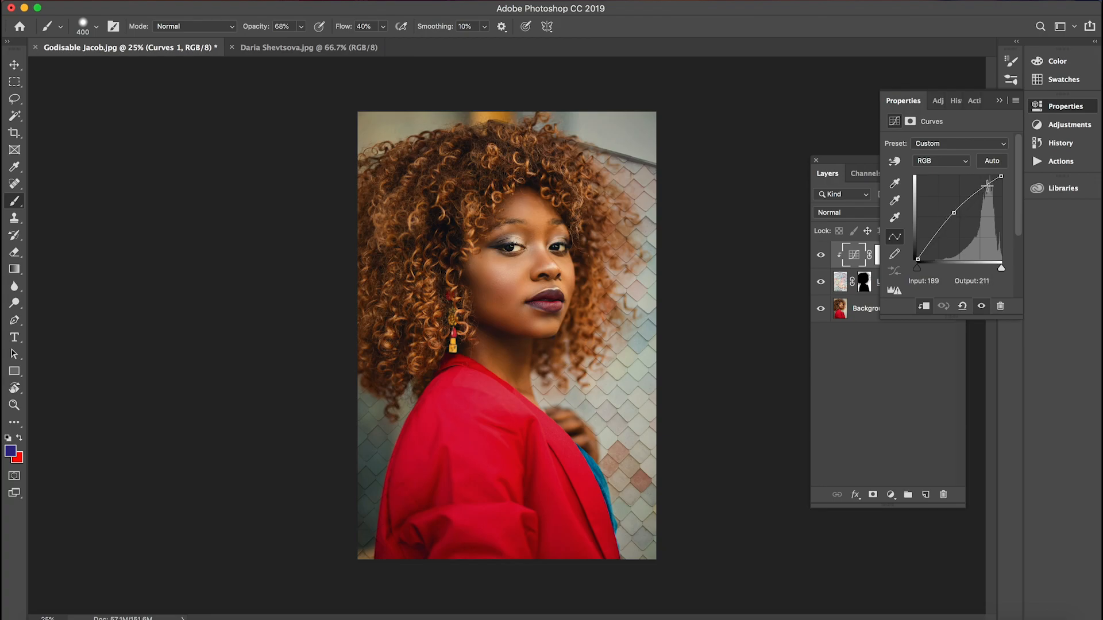
pyautogui.moveTo(979, 190); pyautogui.dragTo(980, 189)
pyautogui.moveTo(934, 235); pyautogui.dragTo(935, 240)
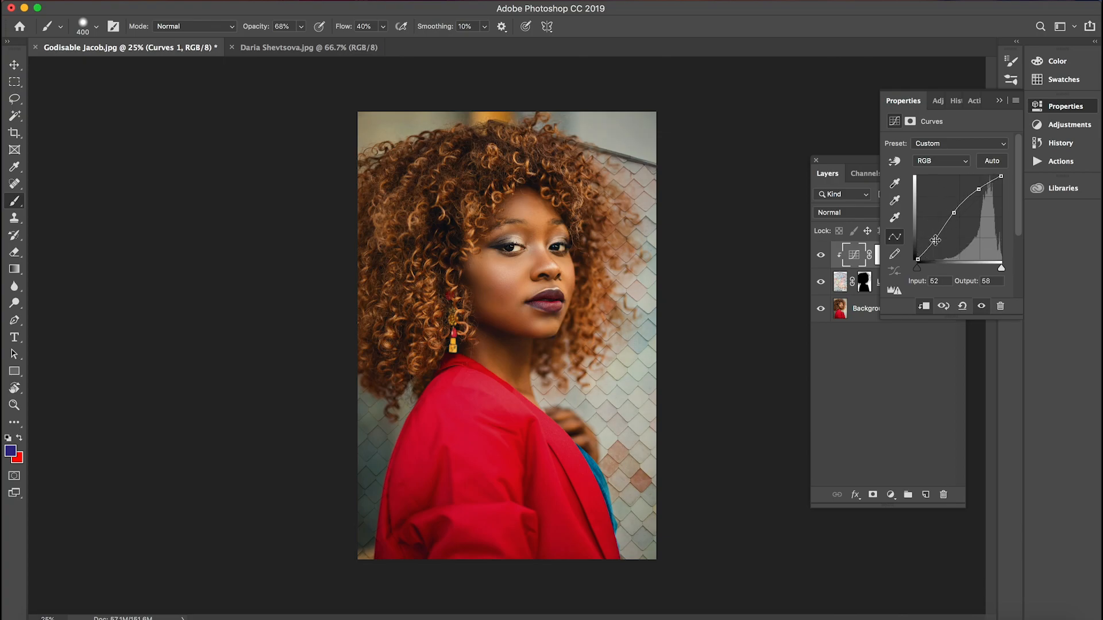
pyautogui.click(1004, 105)
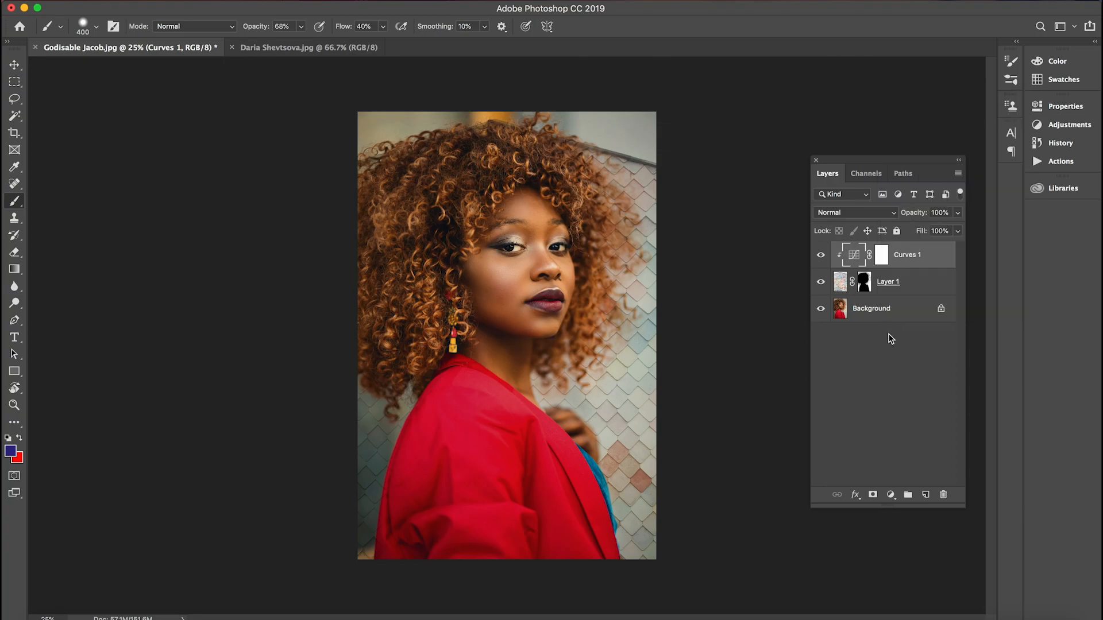
# Add a Hue/Saturation adjustment above the Curves layer with saturation +20 and lightness +3
pyautogui.click(892, 495)
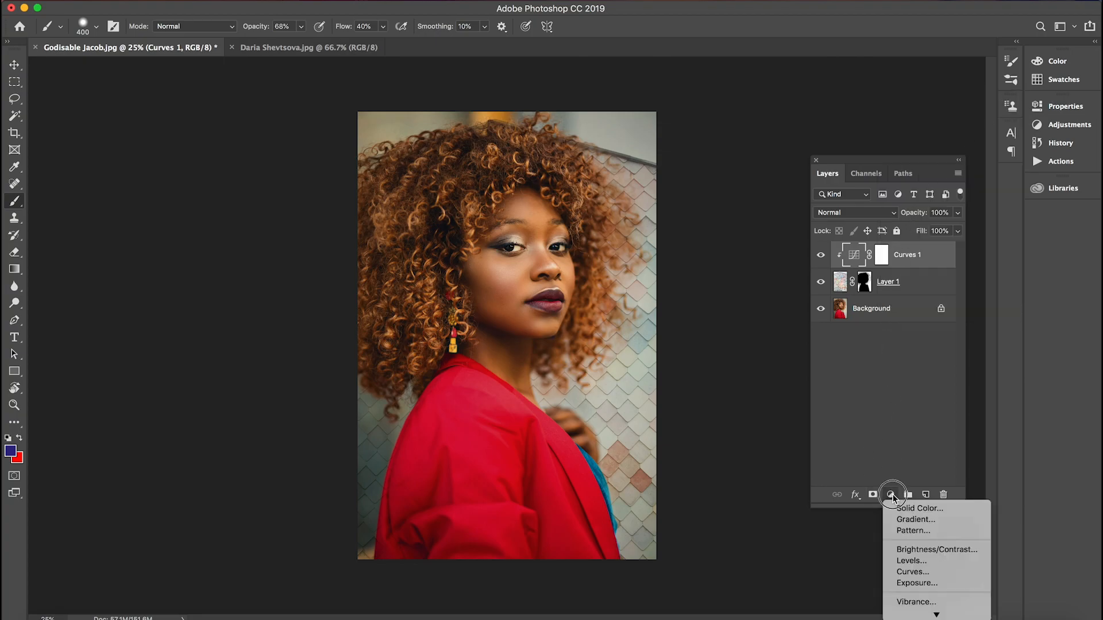
pyautogui.moveTo(932, 613)
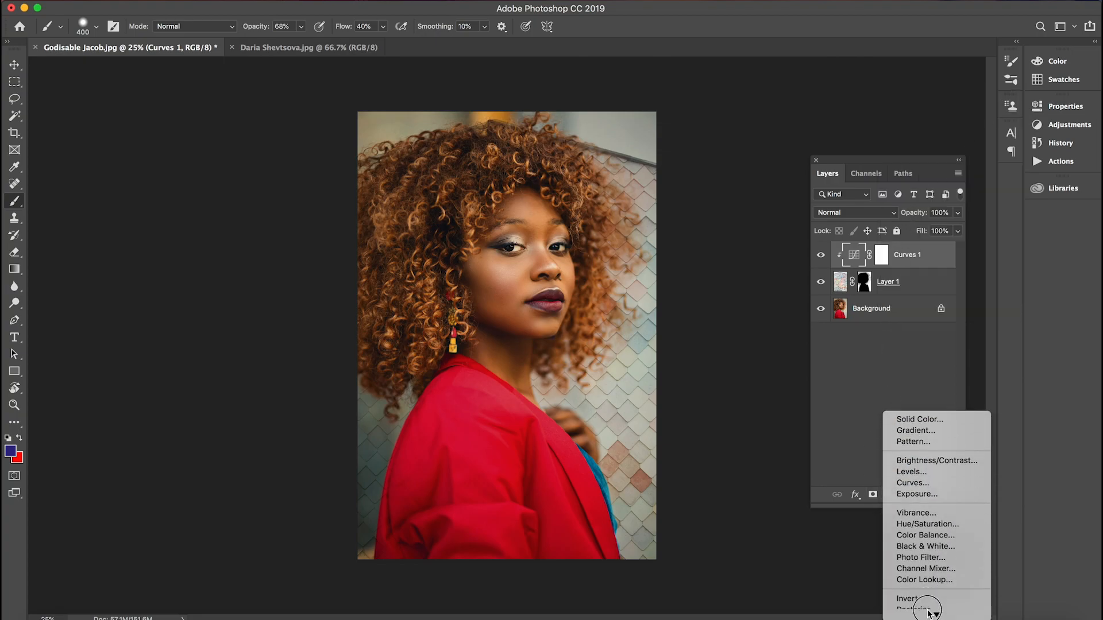
pyautogui.click(923, 525)
pyautogui.moveTo(947, 220); pyautogui.dragTo(950, 246)
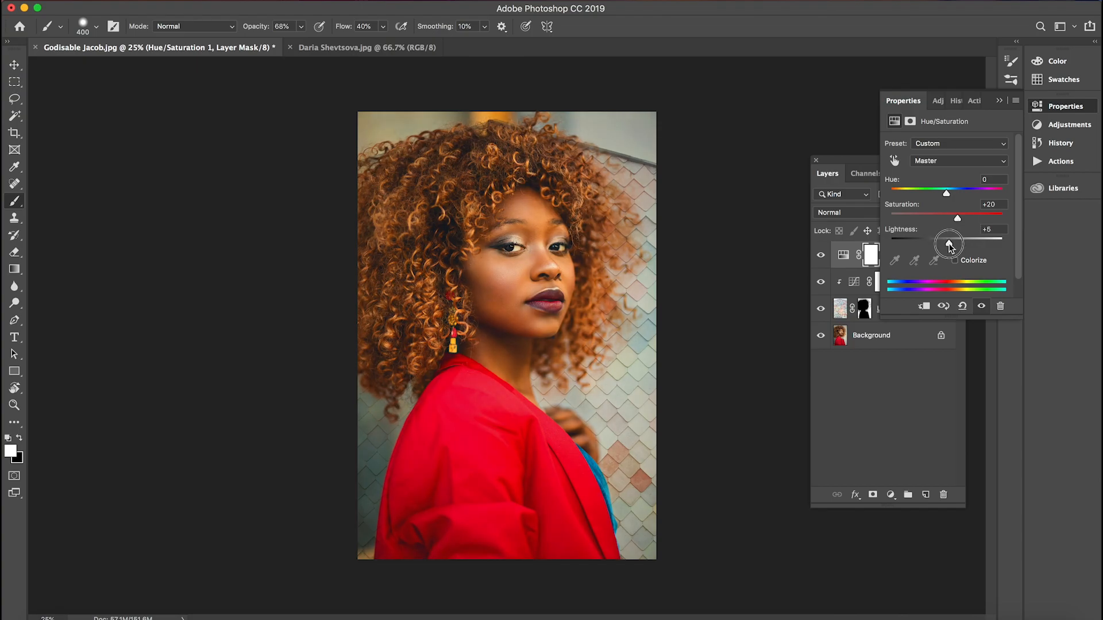
pyautogui.click(999, 102)
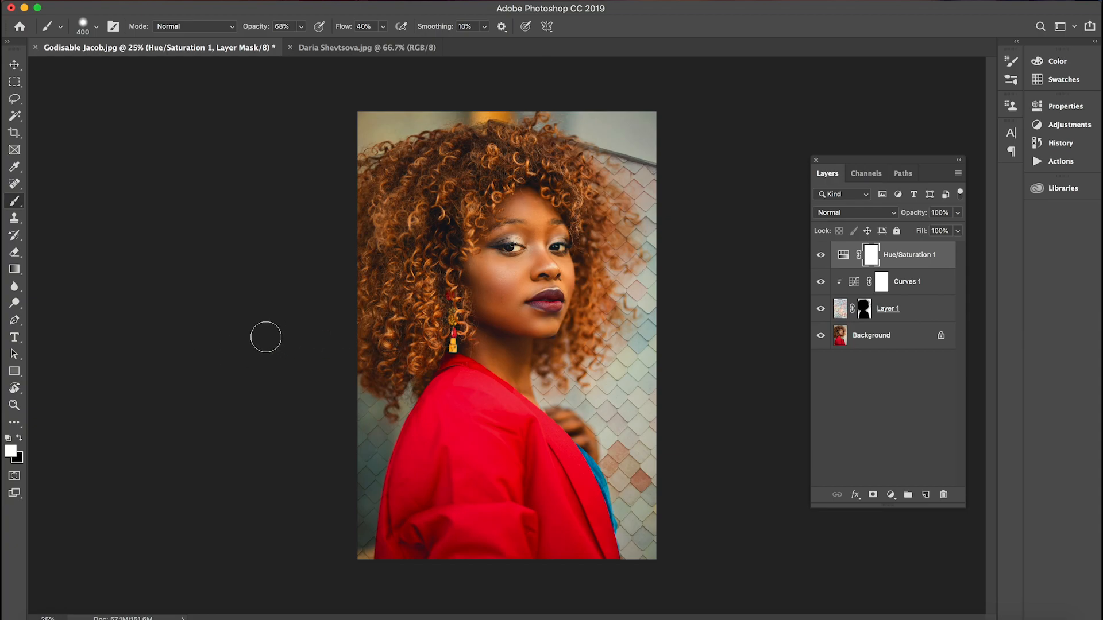
# Paint the Hue/Saturation mask black over the woman's face, hair and jacket with a soft brush of size 1000
pyautogui.click(19, 439)
pyautogui.press(']')
pyautogui.press(']')
pyautogui.press(']')
pyautogui.press(']')
pyautogui.moveTo(534, 296); pyautogui.dragTo(531, 293)
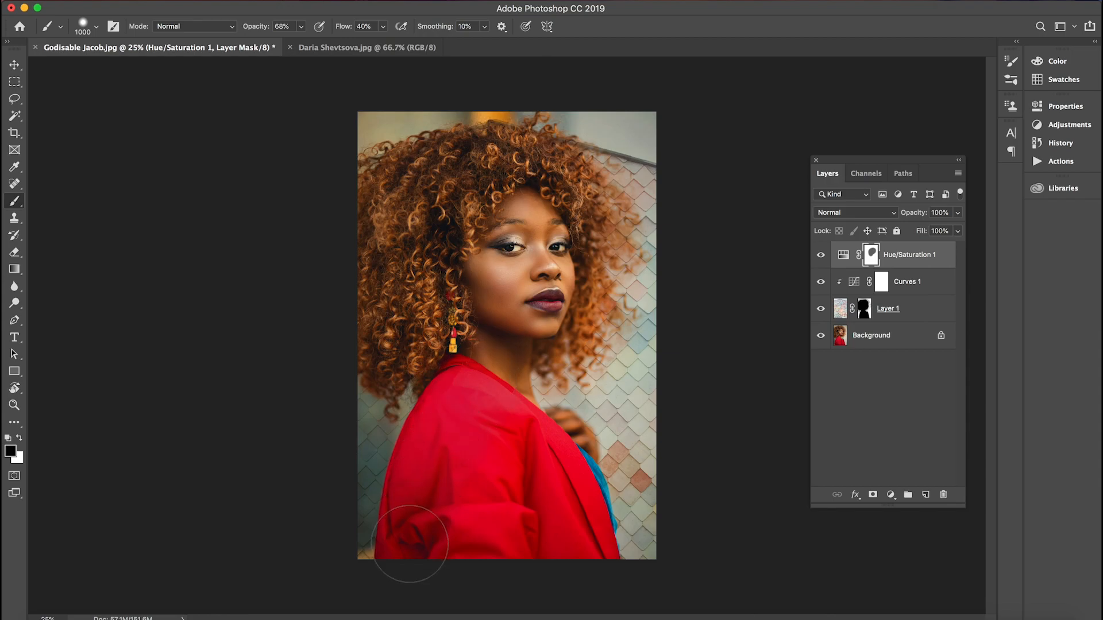
pyautogui.moveTo(569, 525); pyautogui.dragTo(545, 492)
pyautogui.click(565, 464)
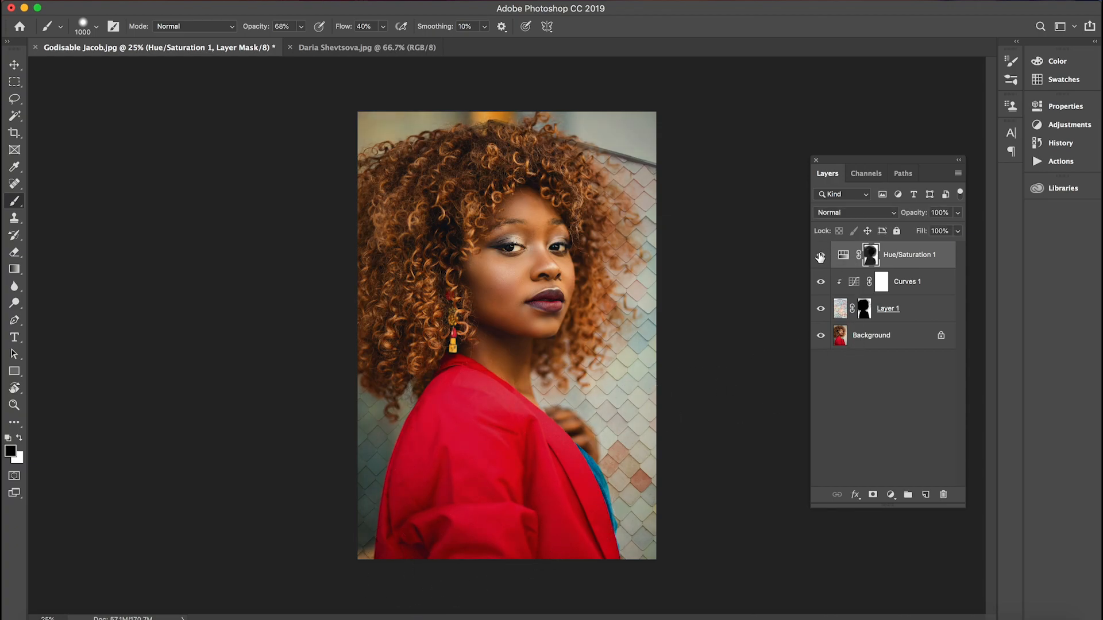
# Raise the Hue/Saturation adjustment's saturation slightly and paint its mask black over the upper part of the hair
pyautogui.doubleClick(846, 256)
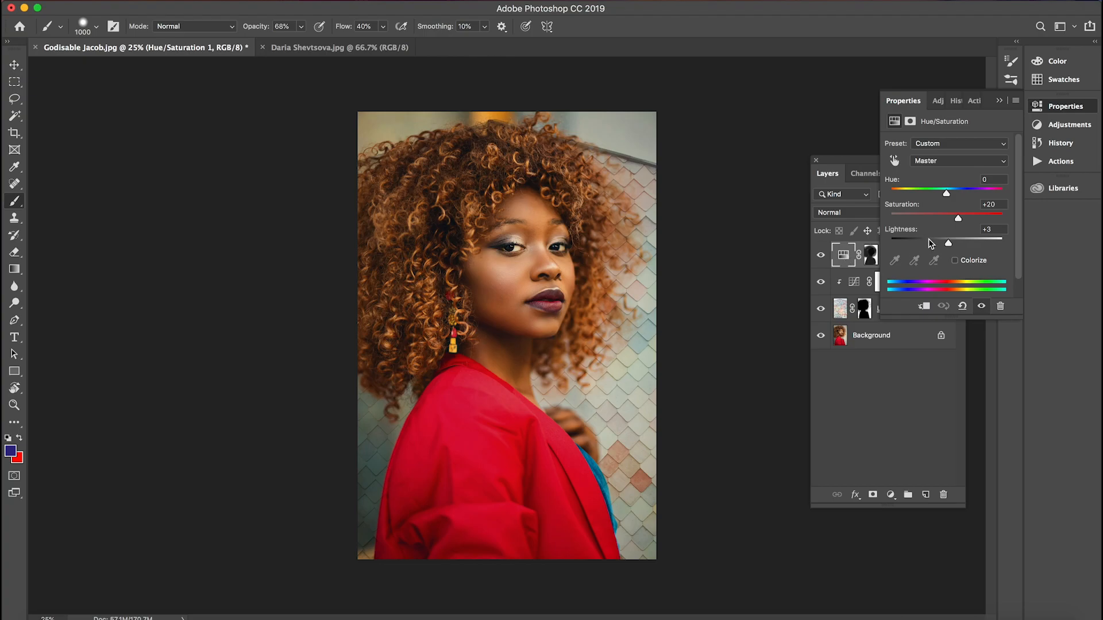
pyautogui.moveTo(958, 220)
pyautogui.mouseDown()
pyautogui.moveTo(987, 217)
pyautogui.moveTo(950, 216)
pyautogui.moveTo(969, 217)
pyautogui.mouseUp()
pyautogui.click(999, 102)
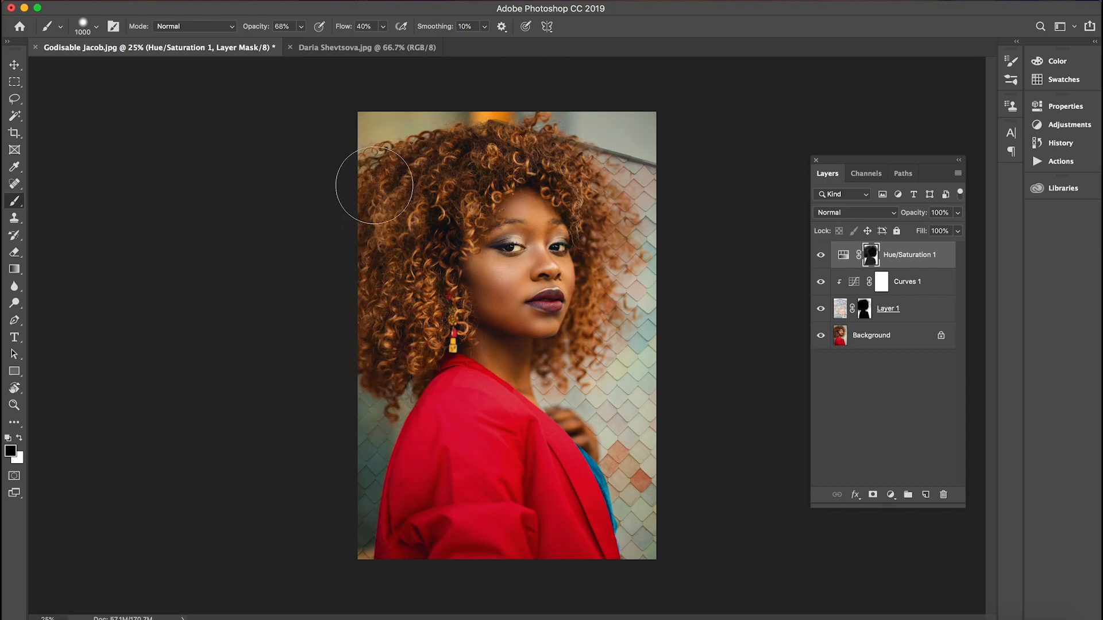
pyautogui.moveTo(439, 159); pyautogui.dragTo(547, 154)
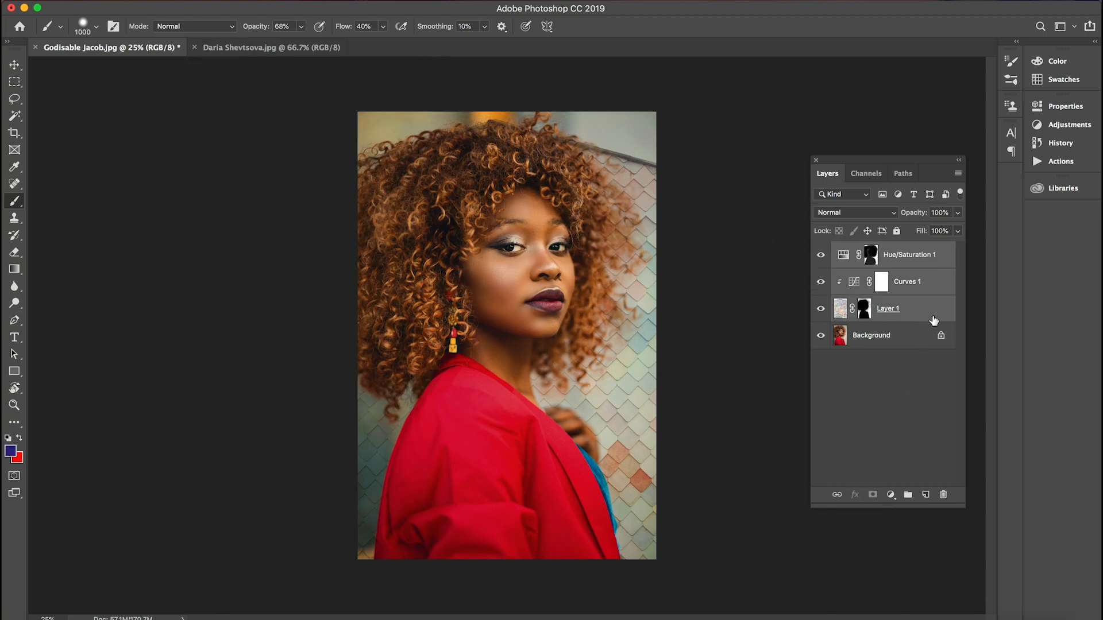
# Group the Hue/Saturation 1, Curves 1 and Layer 1 layers
pyautogui.click(892, 266)
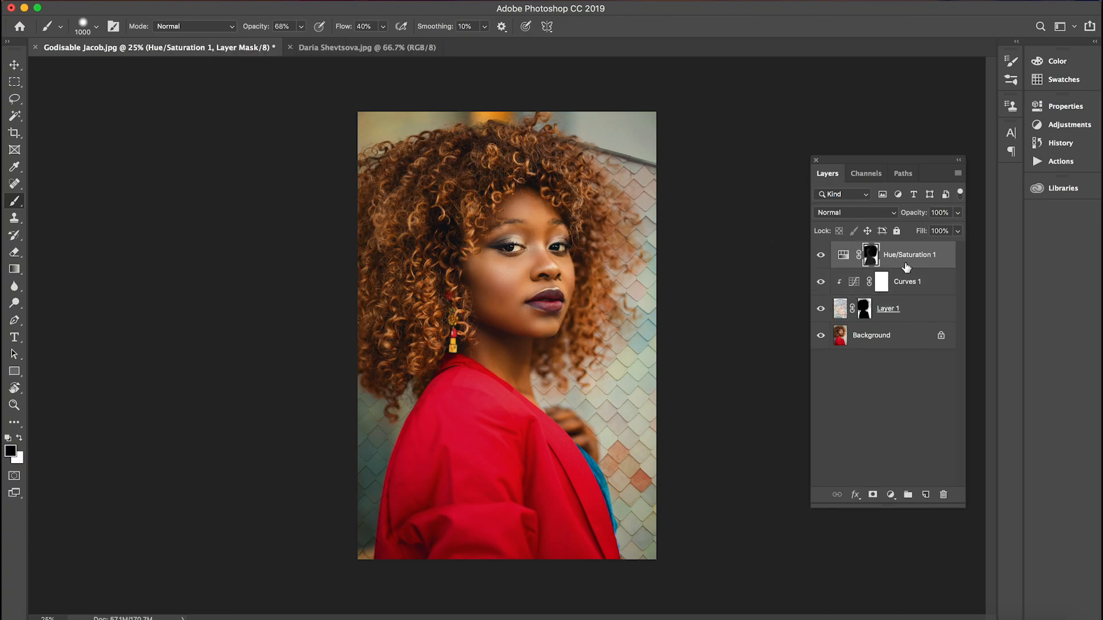
pyautogui.keyDown('shift'); pyautogui.click(906, 315); pyautogui.keyUp('shift')
pyautogui.click(908, 494)
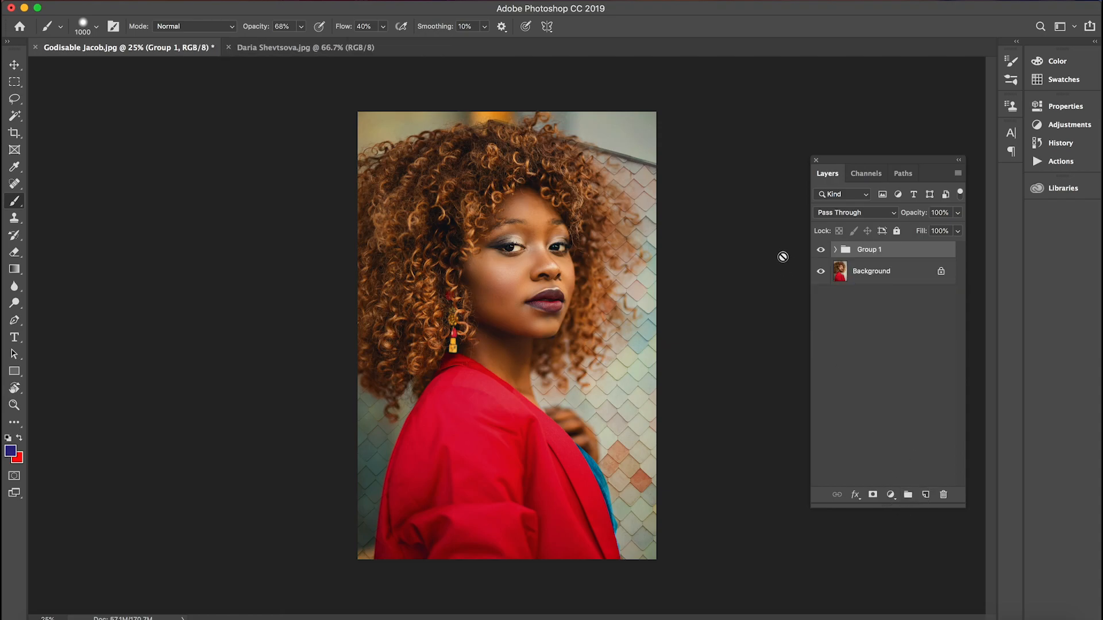
# Compare the image with and without the layer group, expand the group and select its Hue/Saturation layer
pyautogui.click(821, 250)
pyautogui.click(821, 250)
pyautogui.click(836, 249)
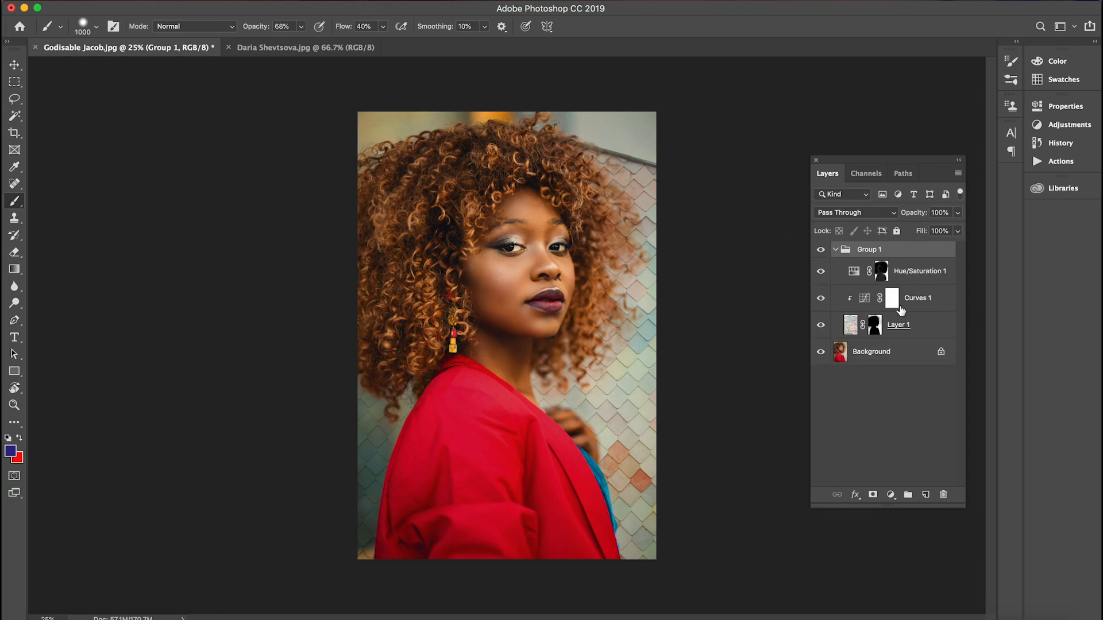
pyautogui.click(925, 268)
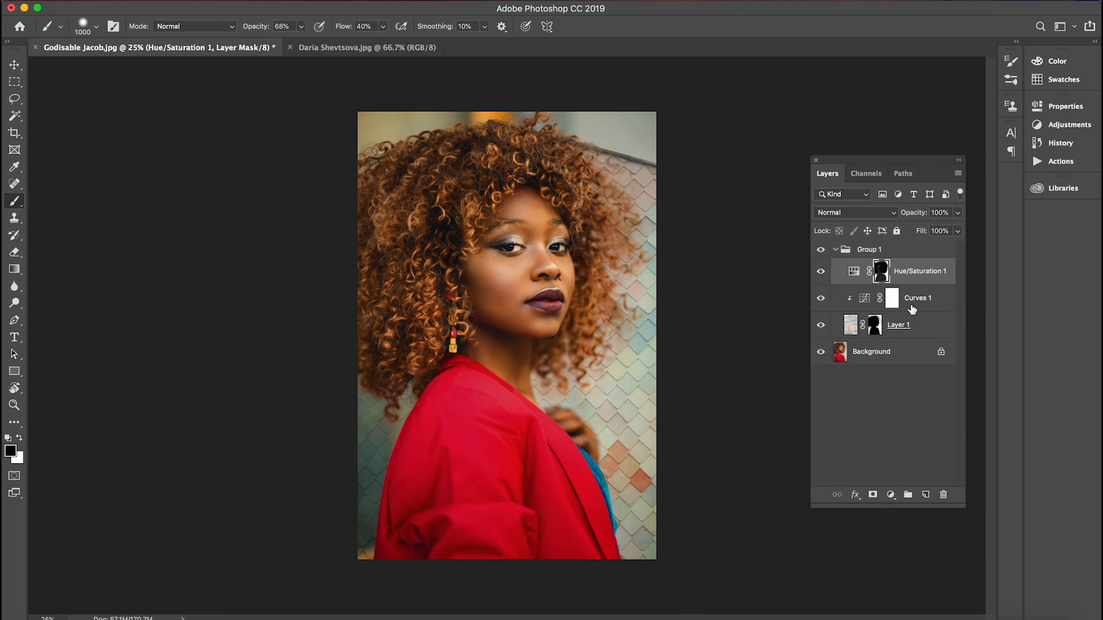